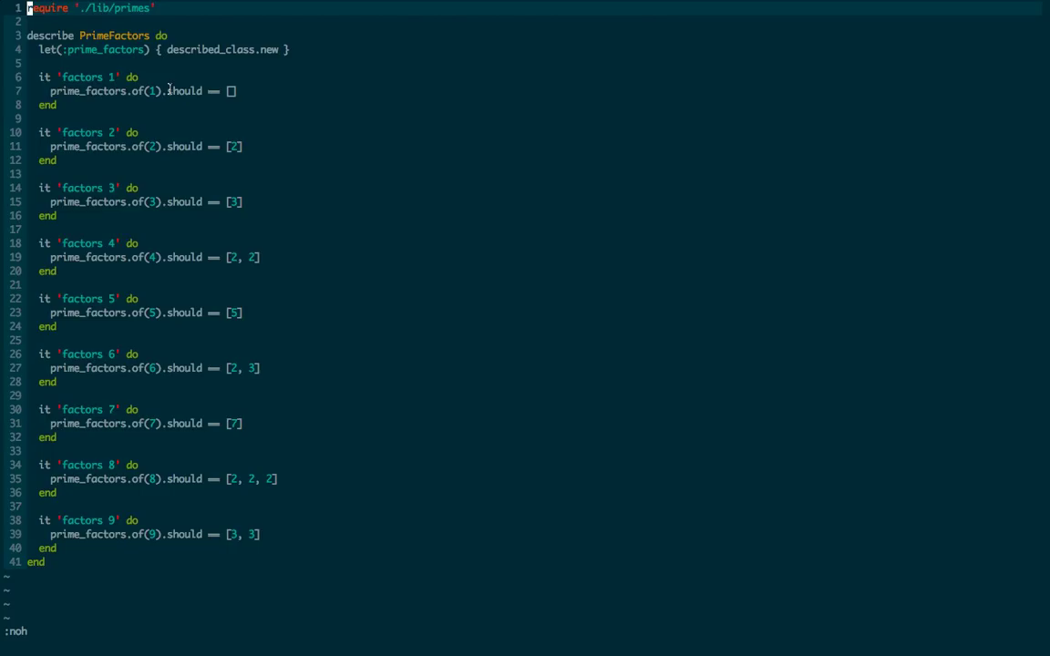
Record macro q that rewrites the first example as expect(prime_factors.of(1)).to eq([])
{"action": "key", "text": "q"}
{"action": "key", "text": "q"}
{"action": "type", "text": "/.should"}
{"action": "key", "text": "Return"}
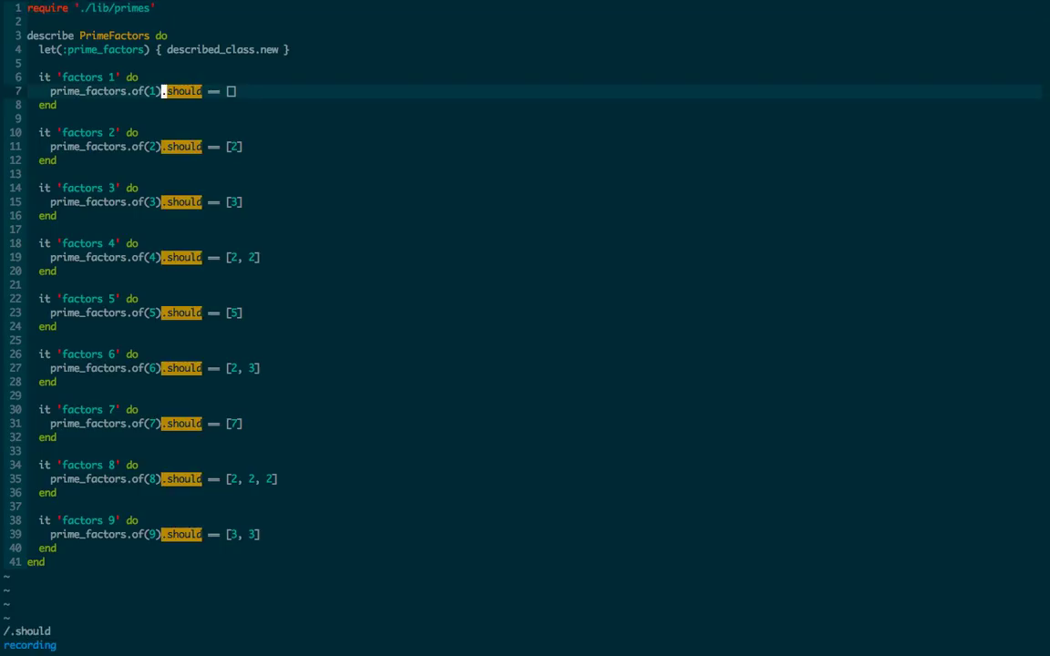
{"action": "type", "text": "Iexpect("}
{"action": "key", "text": "Escape"}
{"action": "key", "text": "n"}
{"action": "type", "text": "i"}
{"action": "type", "text": ").to eq"}
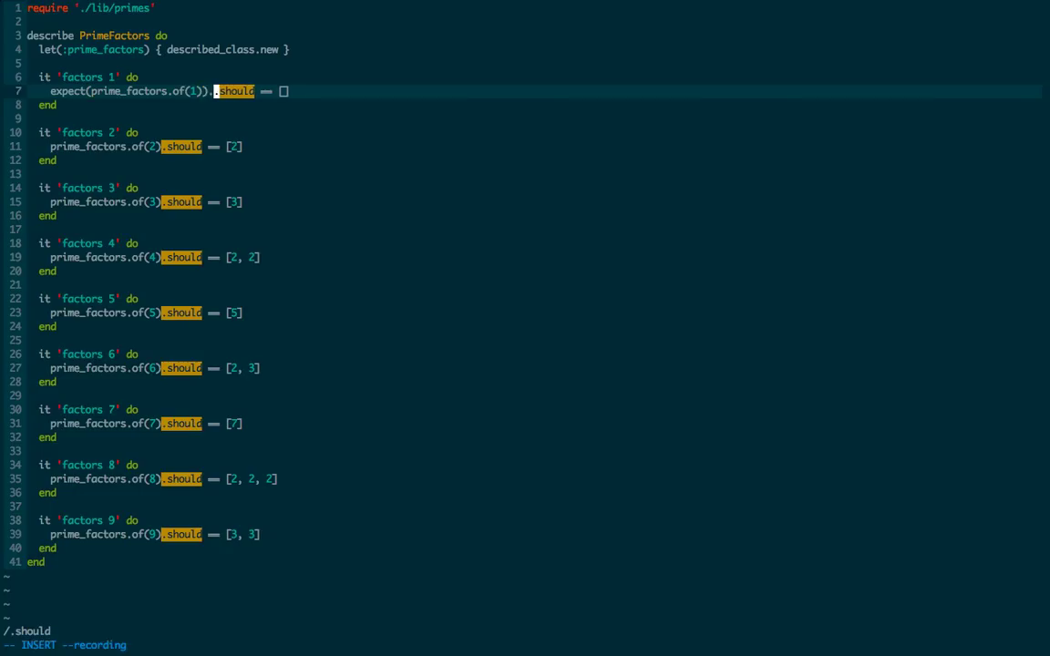
{"action": "type", "text": "(."}
{"action": "key", "text": "Escape"}
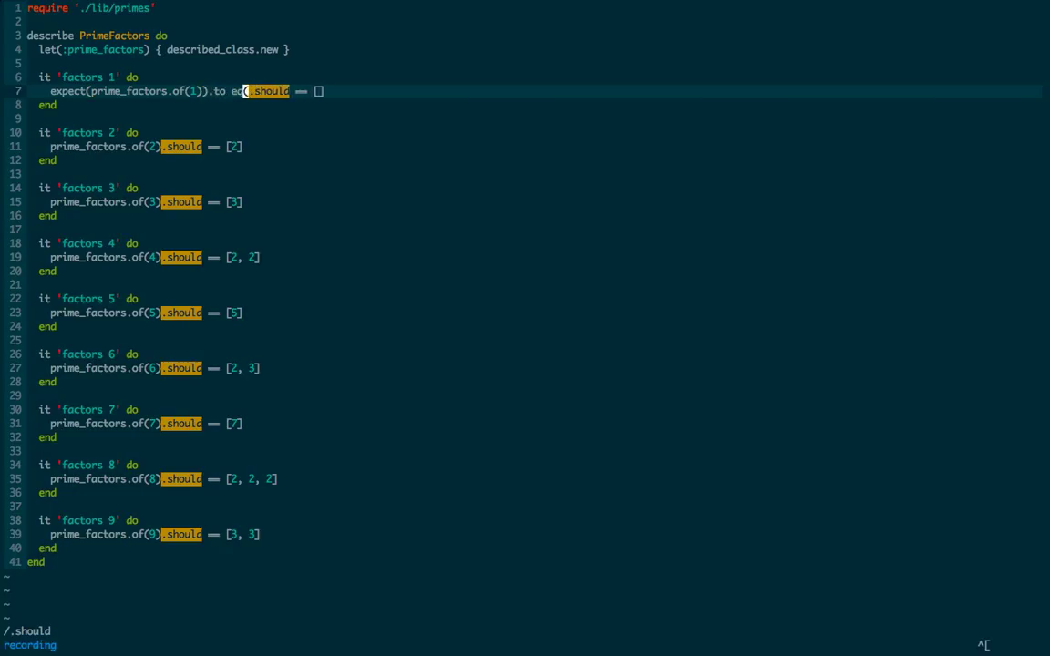
{"action": "key", "text": "d"}
{"action": "key", "text": "t"}
{"action": "key", "text": "bracketleft"}
{"action": "key", "text": "A"}
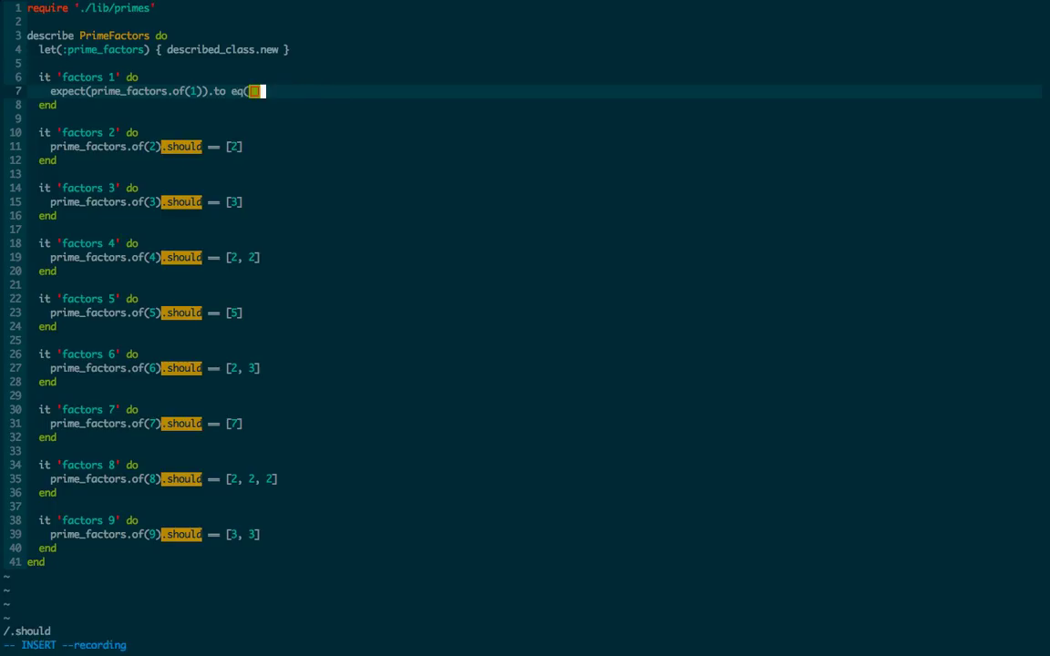
{"action": "type", "text": ")"}
{"action": "key", "text": "Escape"}
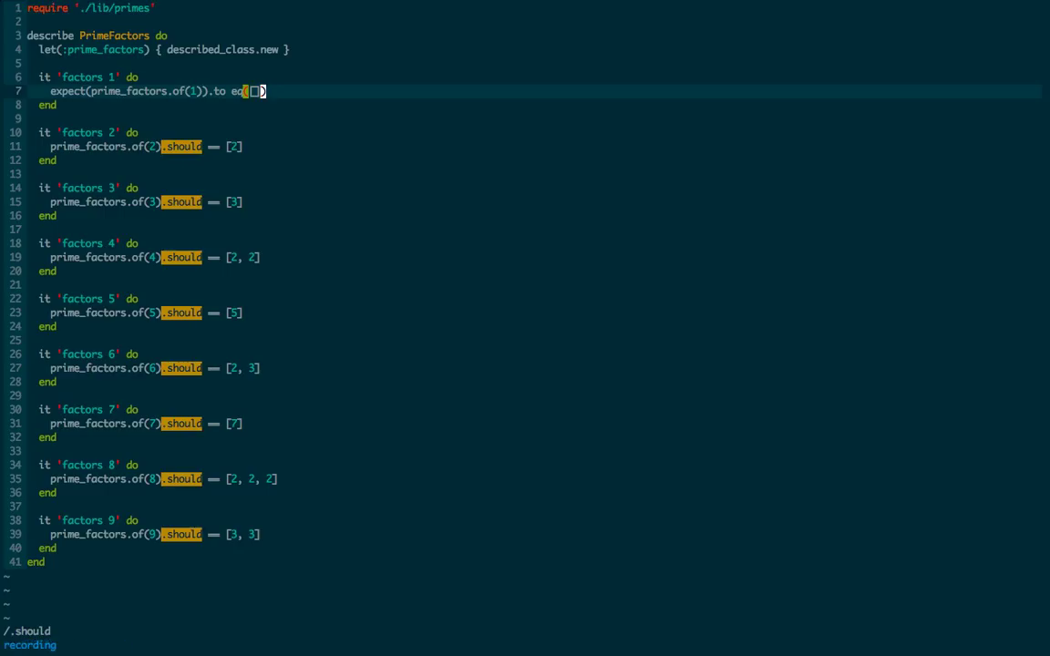
{"action": "key", "text": "q"}
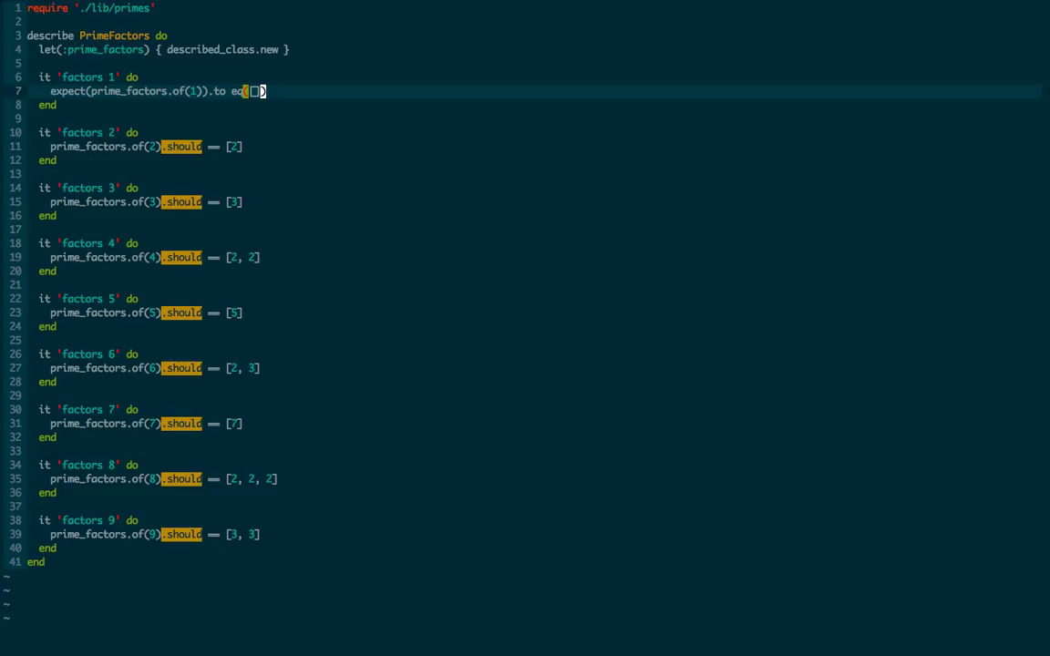
Replay macro q with @q and @@ on the 2 through 8 examples, undoing one stray join
{"action": "key", "text": "at"}
{"action": "key", "text": "at"}
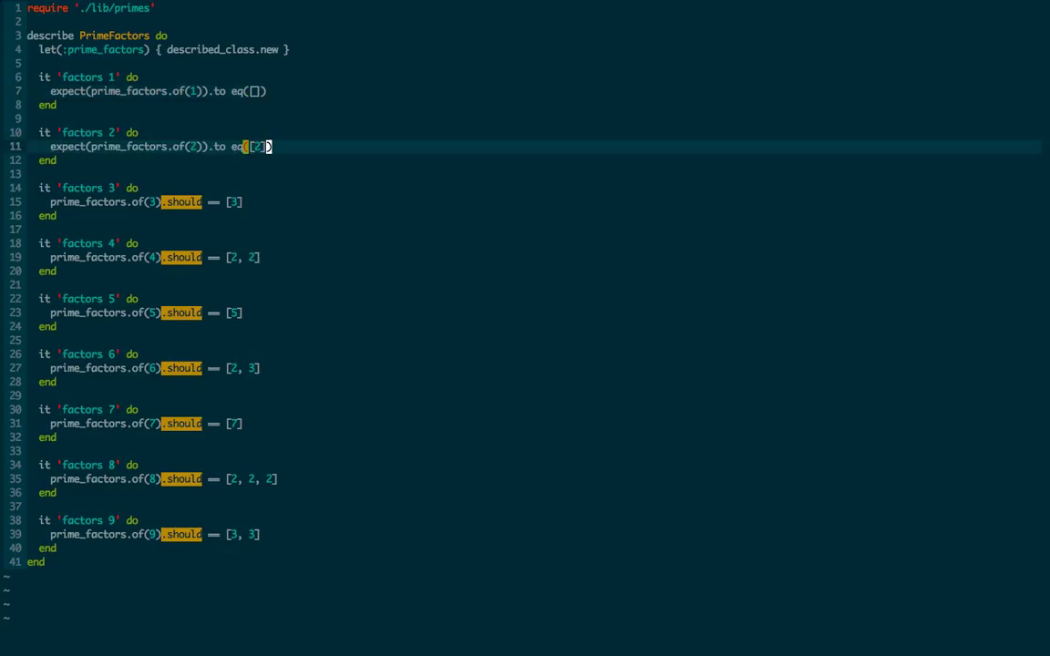
{"action": "key", "text": "at"}
{"action": "key", "text": "at"}
{"action": "key", "text": "at"}
{"action": "key", "text": "at"}
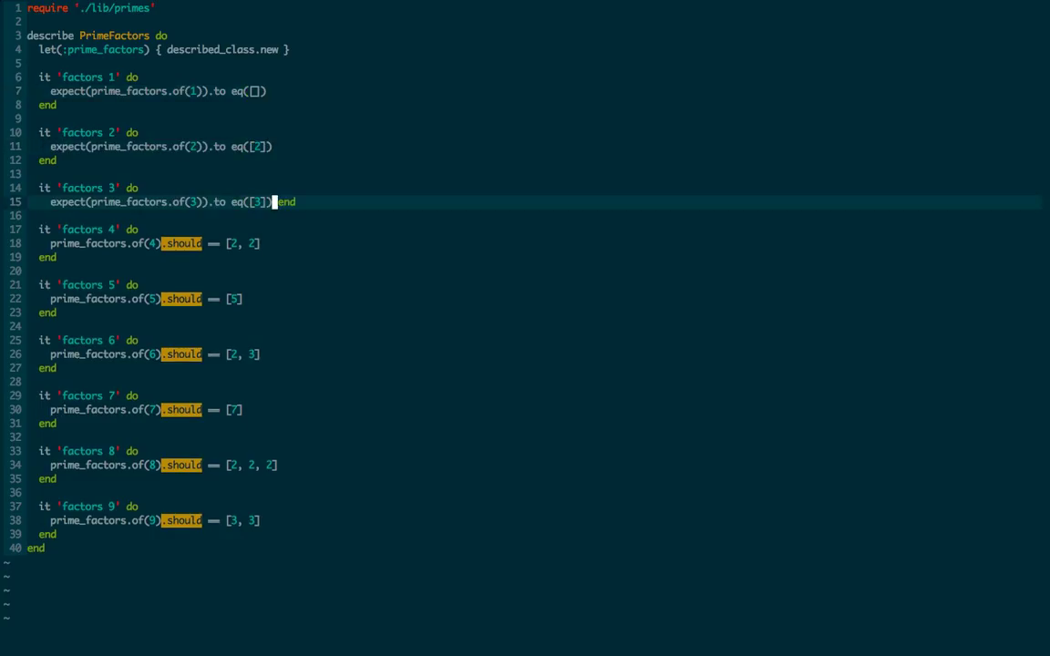
{"action": "key", "text": "u"}
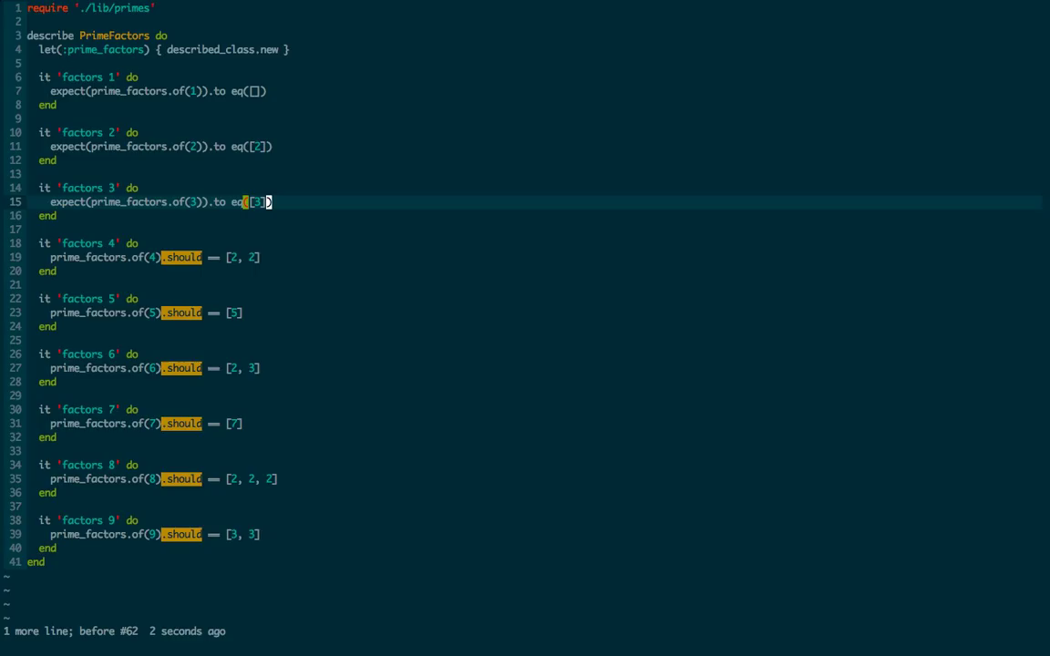
{"action": "key", "text": "at"}
{"action": "key", "text": "at"}
{"action": "key", "text": "at"}
{"action": "key", "text": "at"}
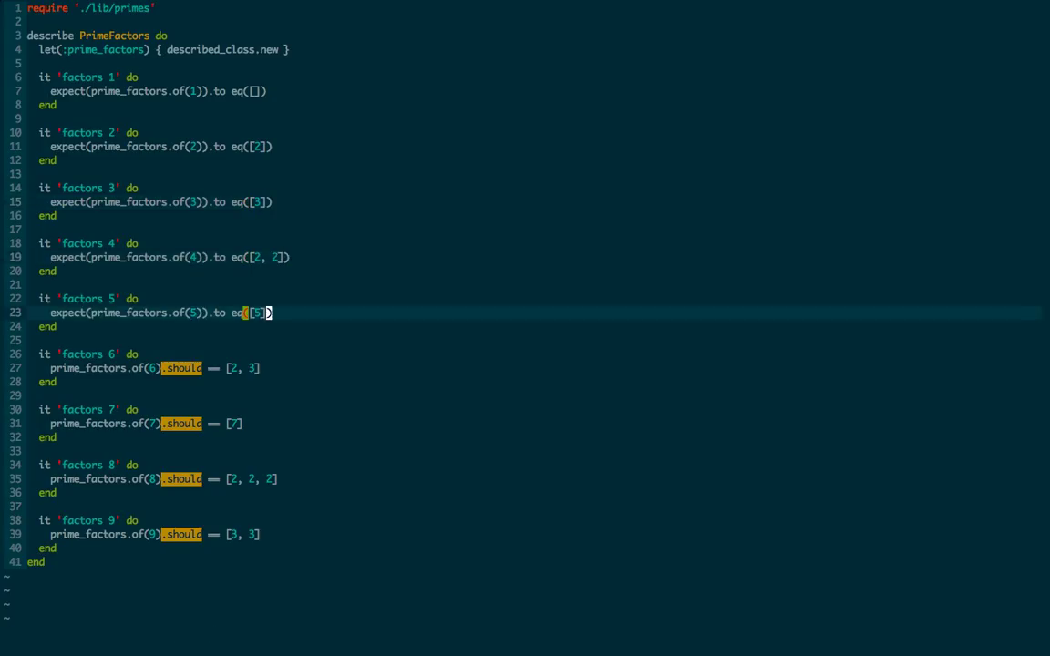
{"action": "key", "text": "at"}
{"action": "key", "text": "at"}
{"action": "key", "text": "at"}
{"action": "key", "text": "at"}
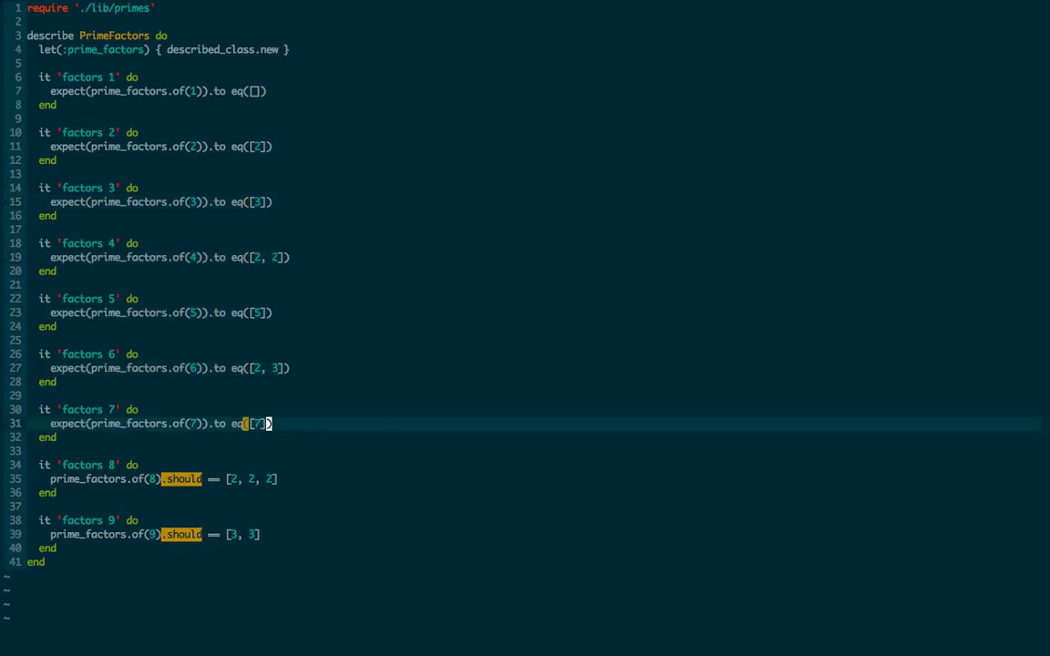
{"action": "key", "text": "at"}
{"action": "key", "text": "at"}
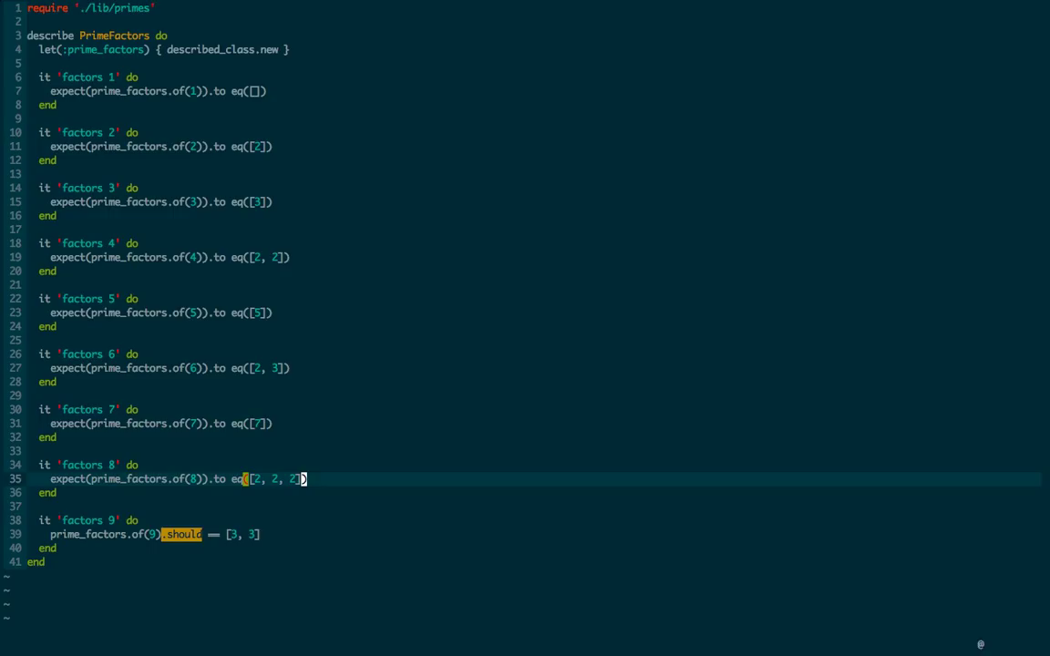
{"action": "key", "text": "at"}
{"action": "key", "text": "at"}
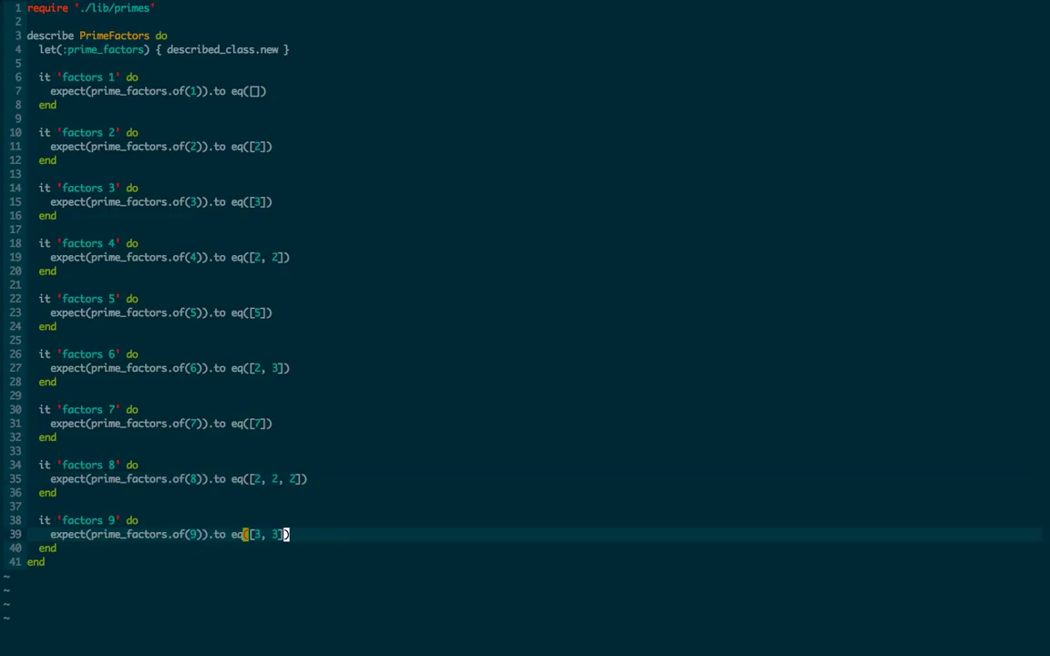
{"action": "key", "text": "u"}
{"action": "key", "text": "u"}
{"action": "key", "text": "u"}
{"action": "key", "text": "u"}
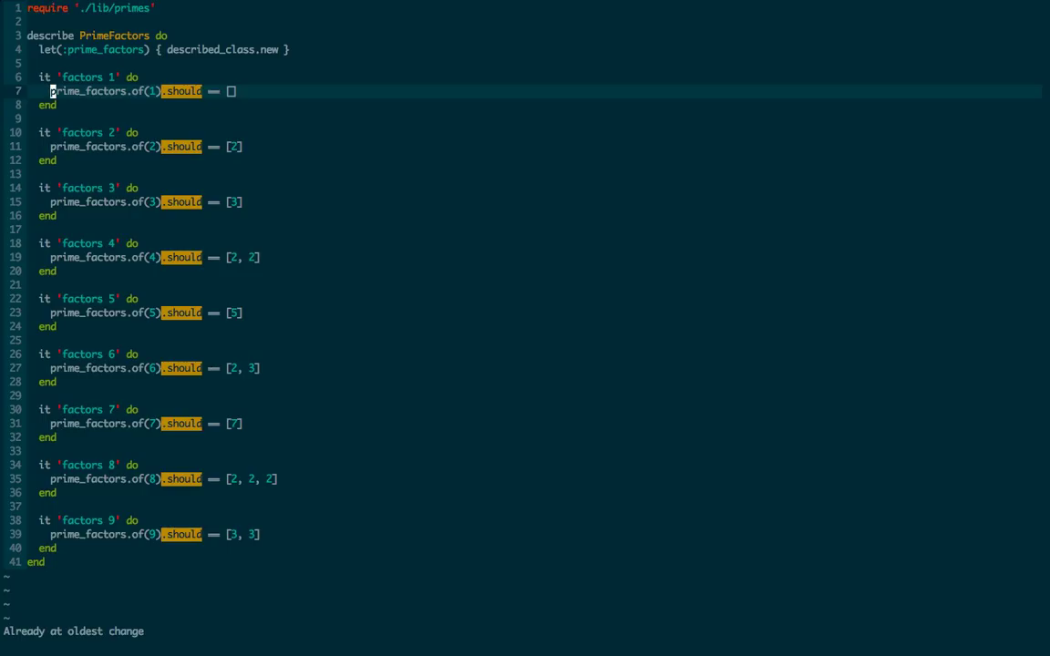
{"action": "type", "text": "9@"}
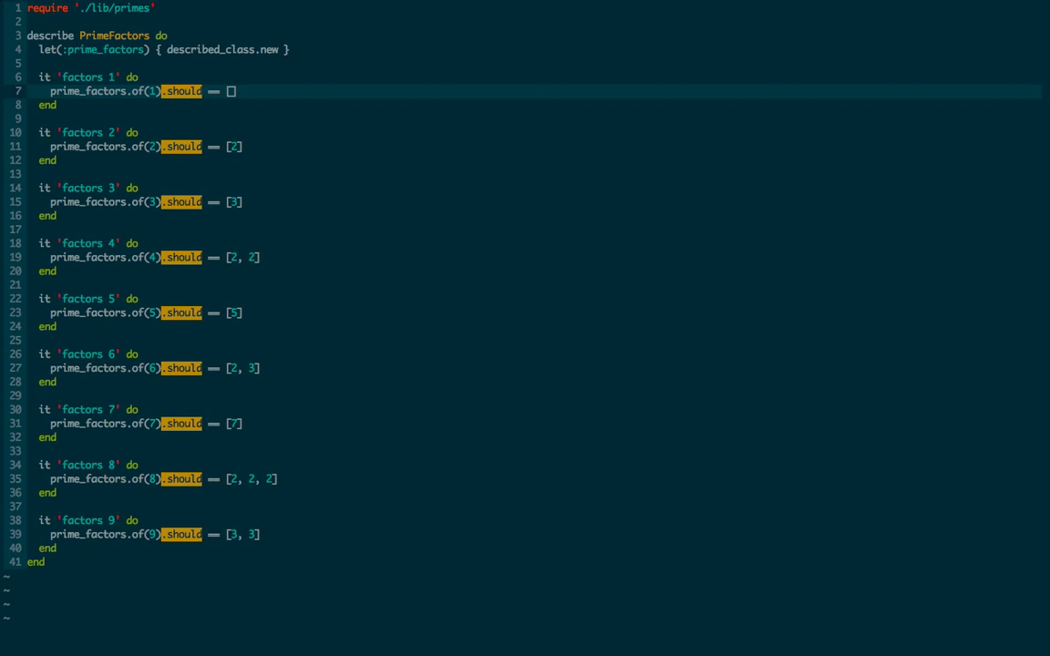
{"action": "type", "text": "q"}
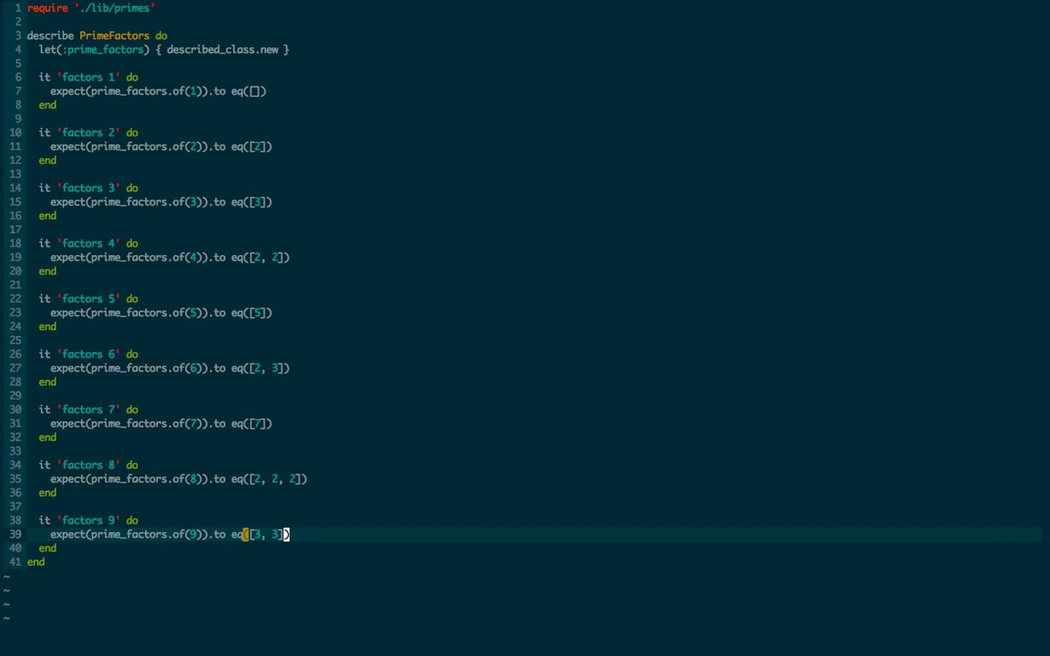